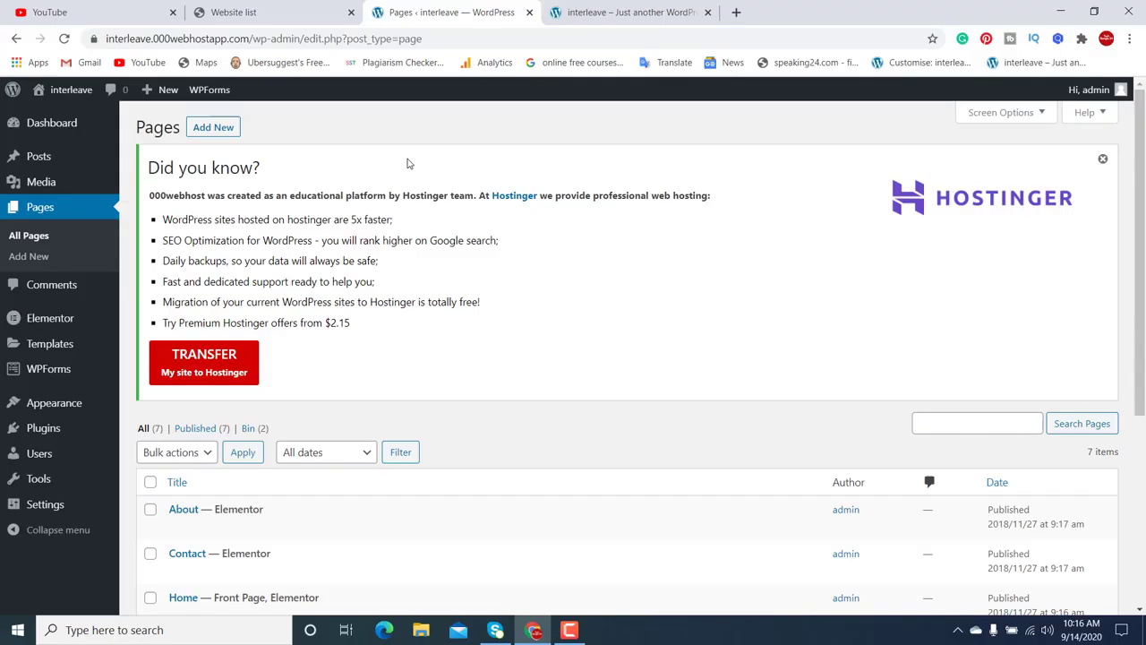
Open the live interleave site and bring up the Menus settings in its theme customiser
{"action": "mouse_move", "coordinate": [542, 640]}
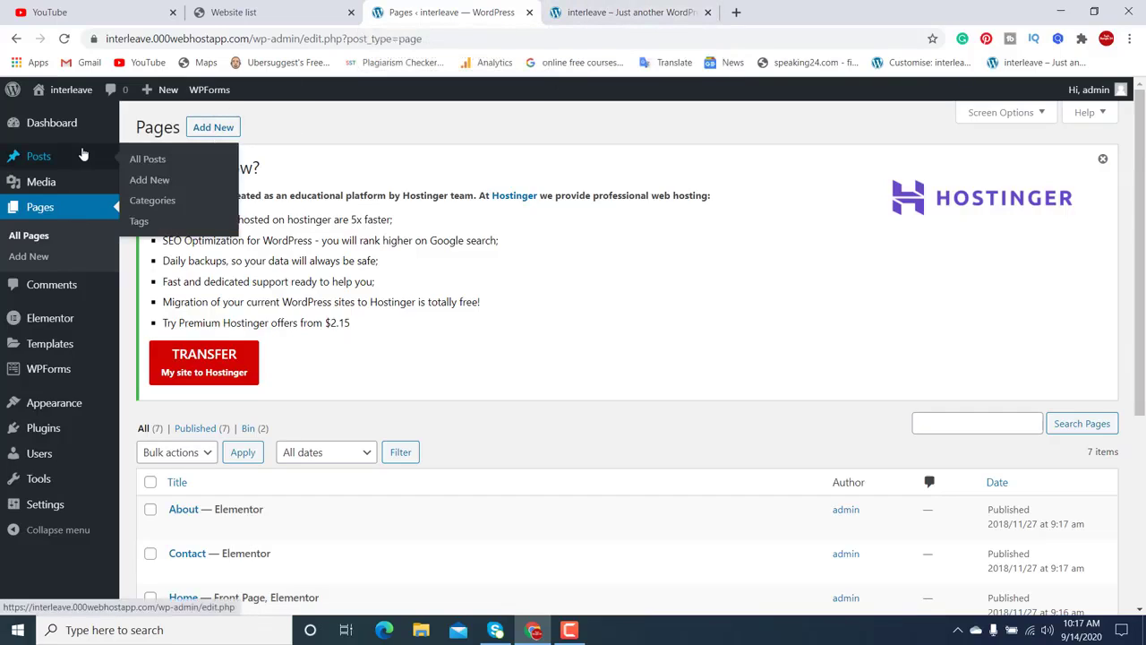
{"action": "left_click", "coordinate": [584, 11]}
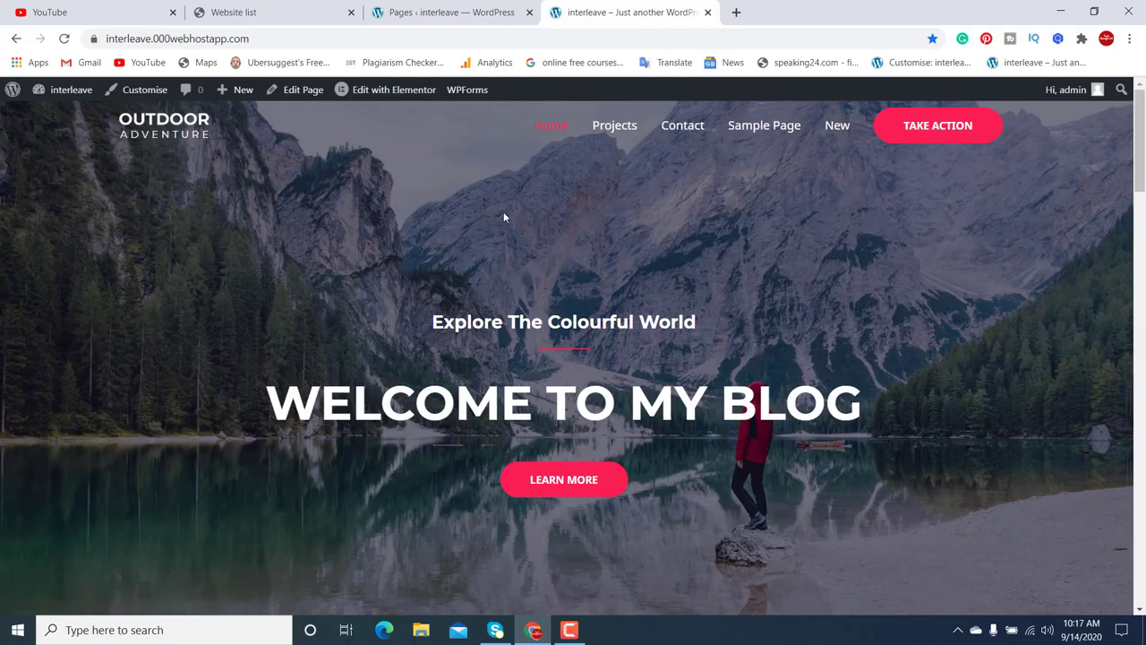
{"action": "left_click", "coordinate": [115, 93]}
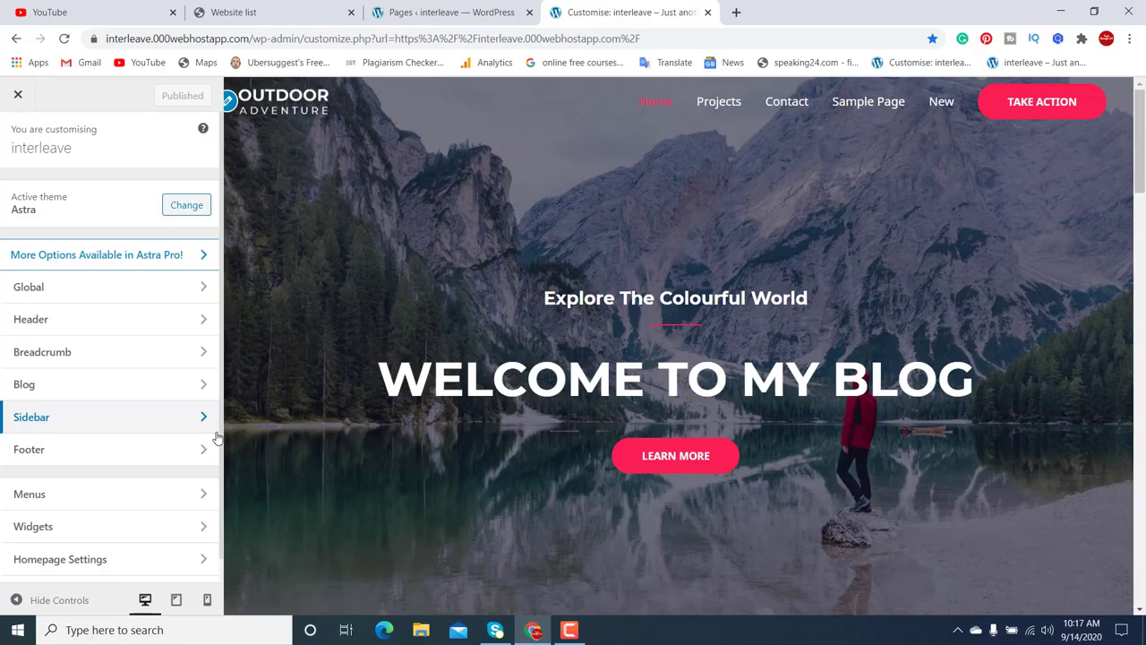
{"action": "left_click", "coordinate": [174, 503]}
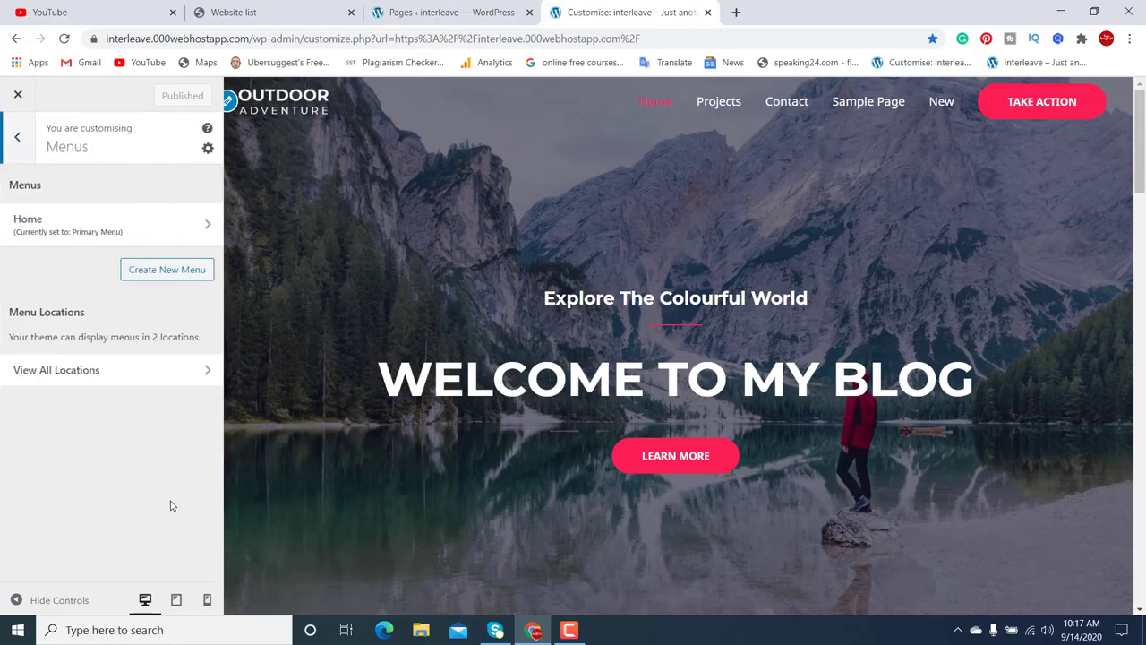
Delete the existing Home menu assigned to the Primary Menu location and publish the change
{"action": "left_click", "coordinate": [93, 242]}
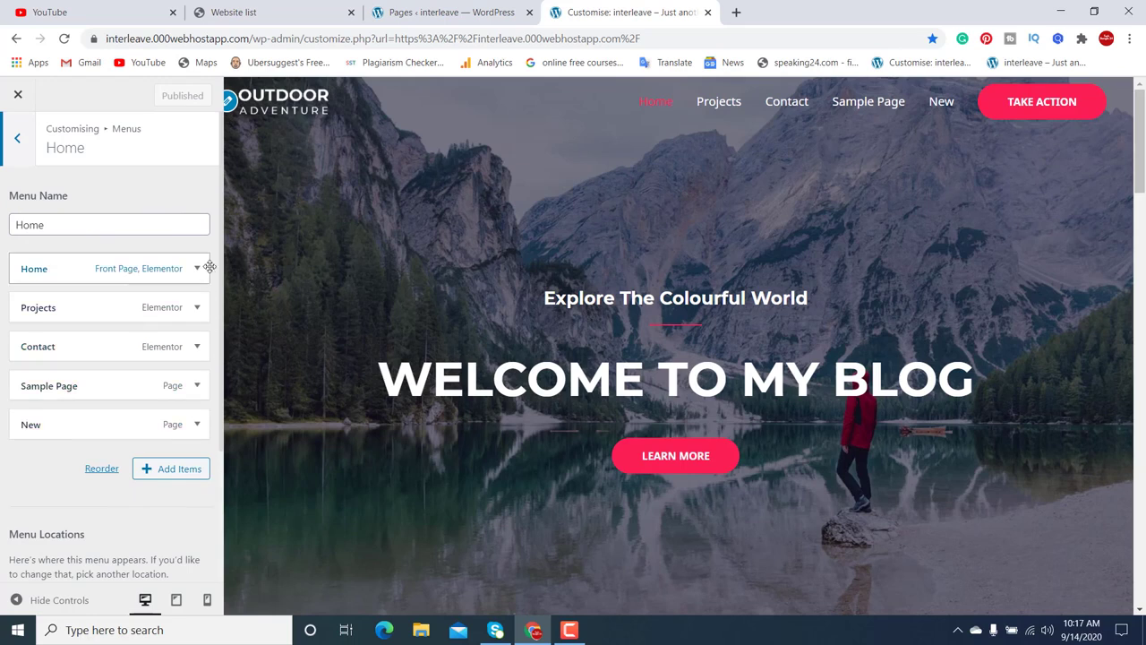
{"action": "scroll", "coordinate": [150, 385], "scroll_direction": "down", "scroll_amount": 2}
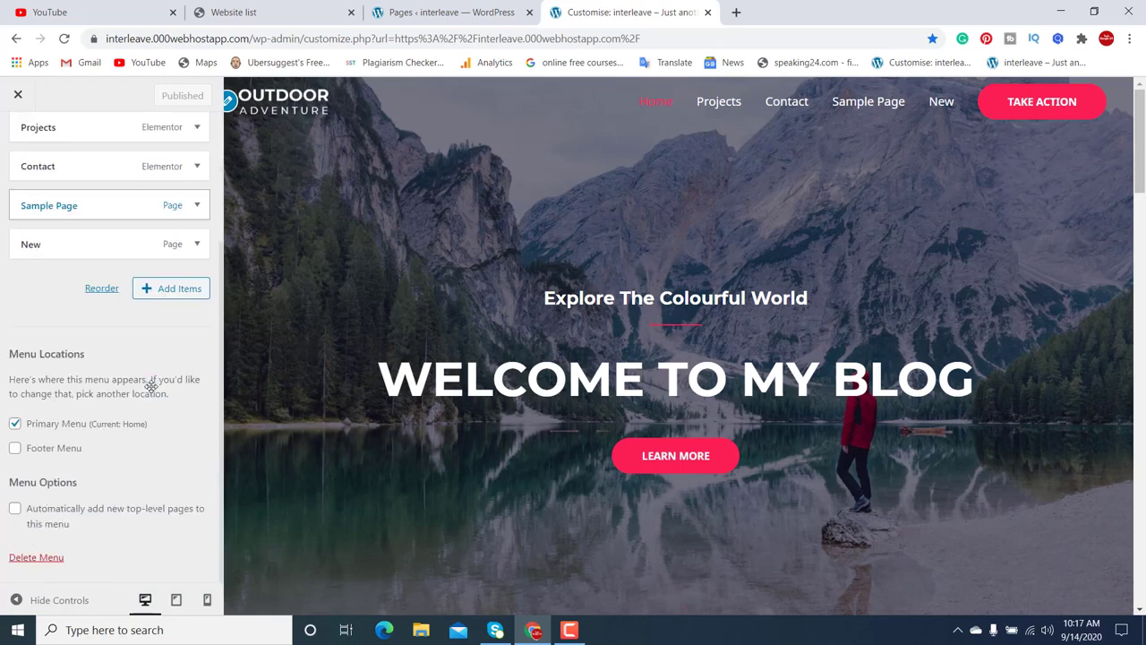
{"action": "left_click", "coordinate": [35, 558]}
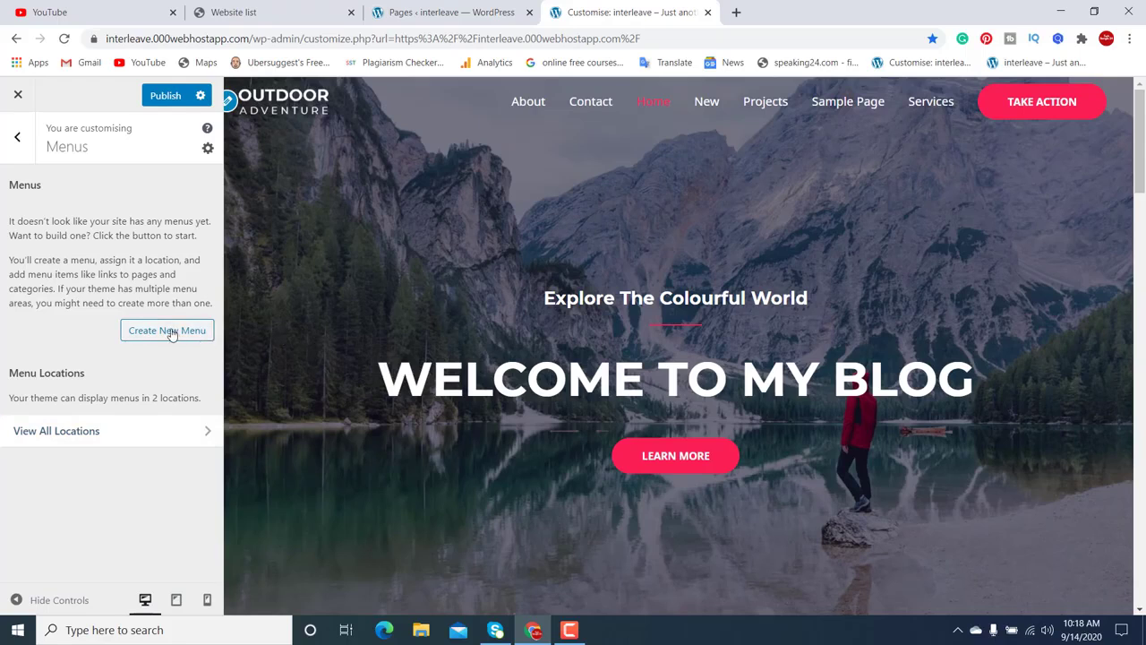
{"action": "left_click", "coordinate": [166, 96]}
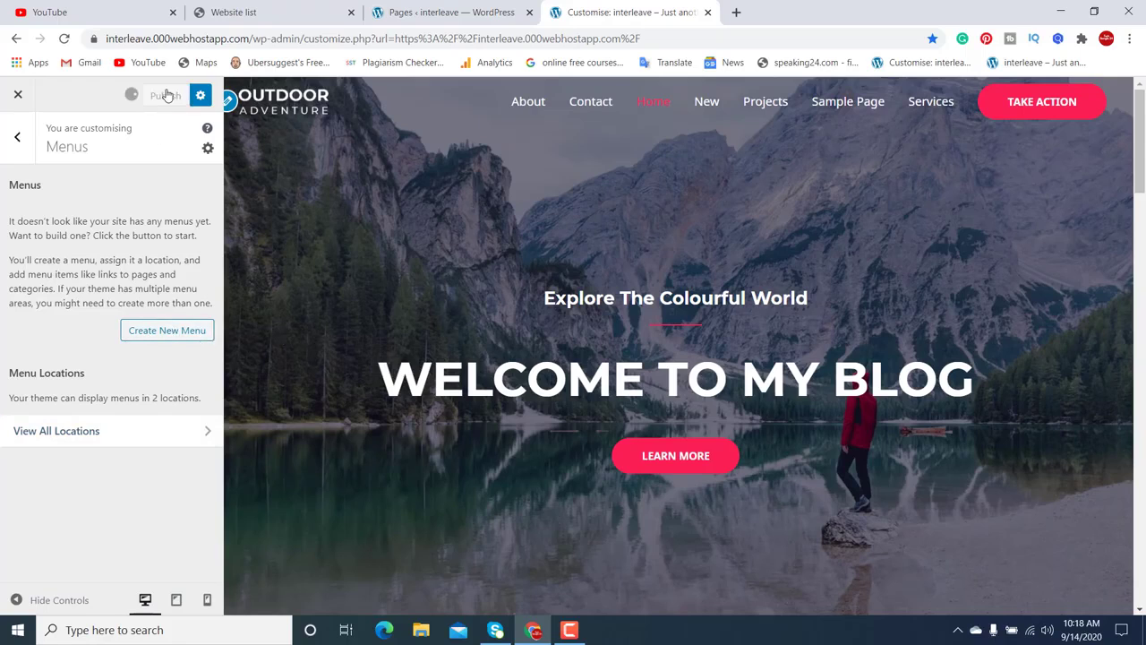
Open the live site in a separate tab from the WordPress admin and check its navigation
{"action": "left_click", "coordinate": [410, 14]}
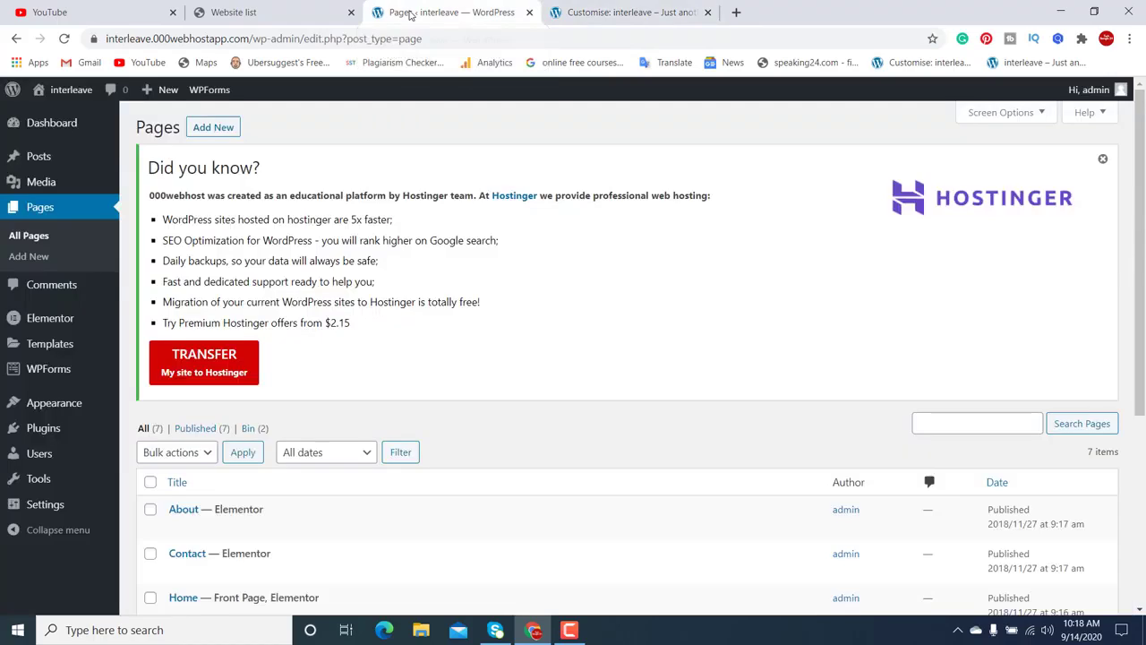
{"action": "mouse_move", "coordinate": [64, 103]}
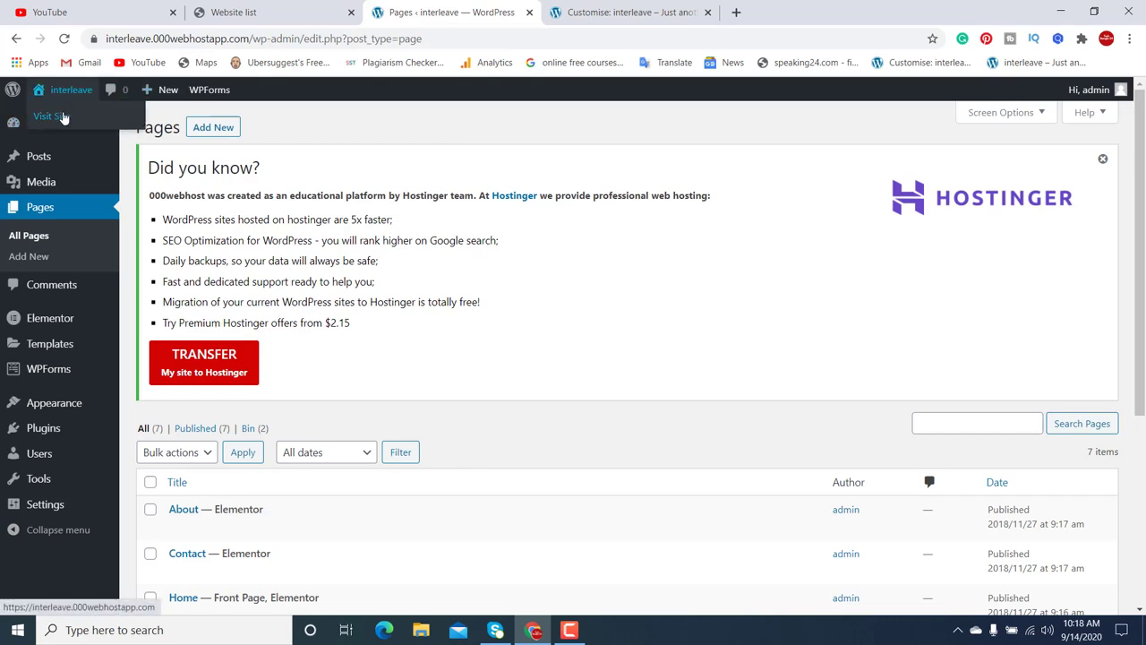
{"action": "right_click", "coordinate": [63, 118]}
{"action": "left_click", "coordinate": [75, 123]}
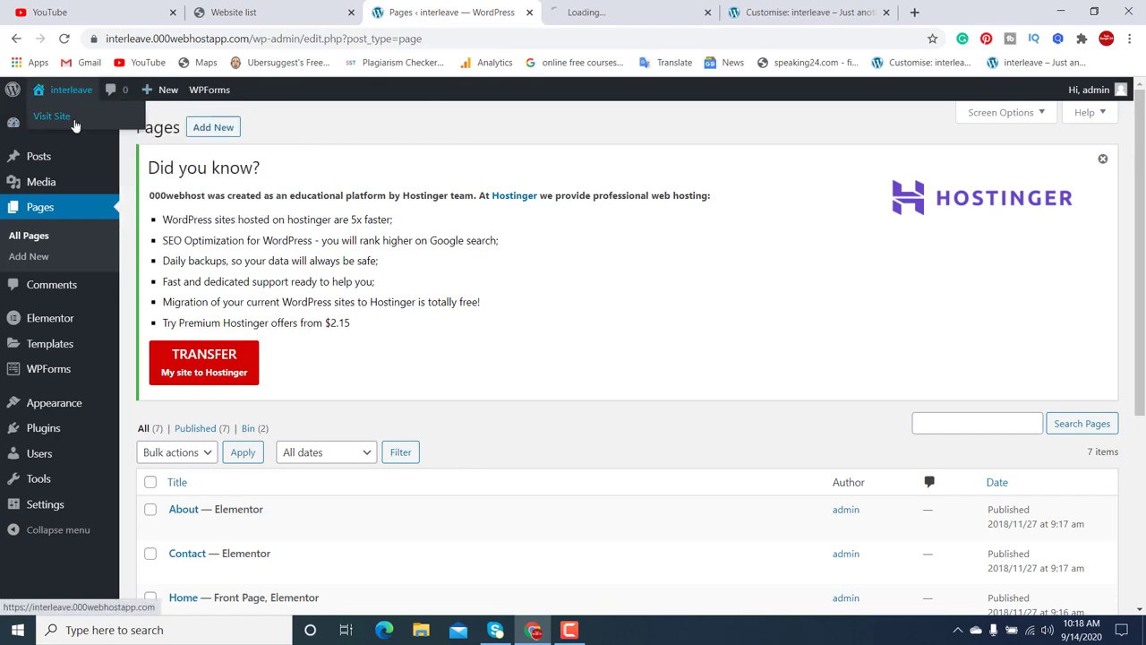
{"action": "left_click", "coordinate": [634, 16]}
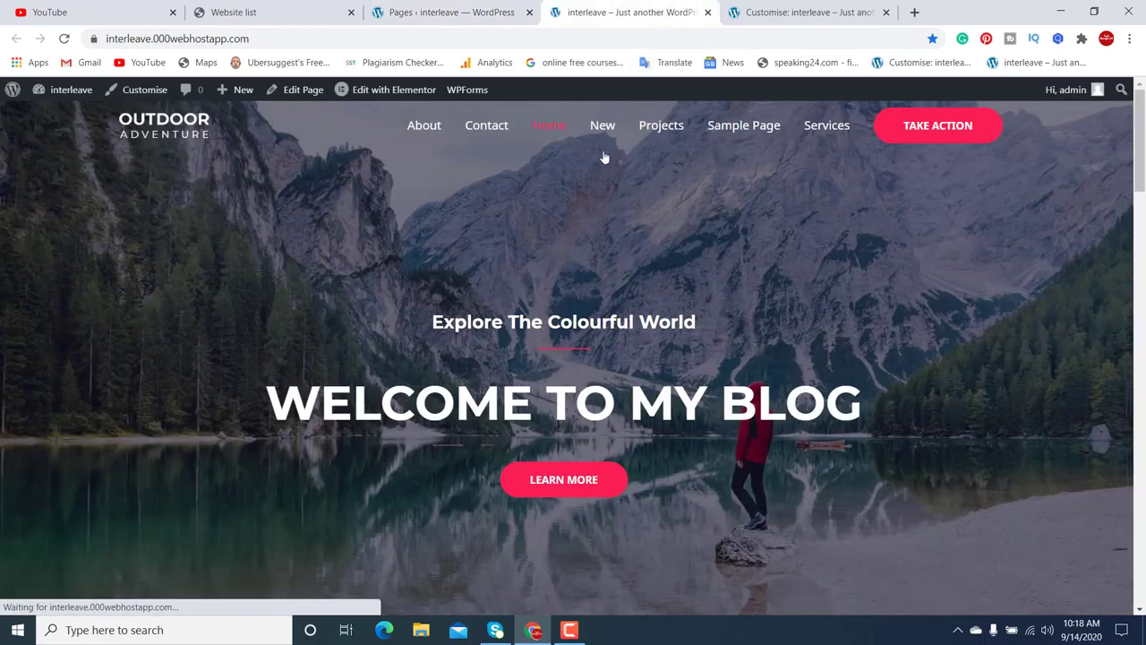
{"action": "left_click", "coordinate": [457, 10]}
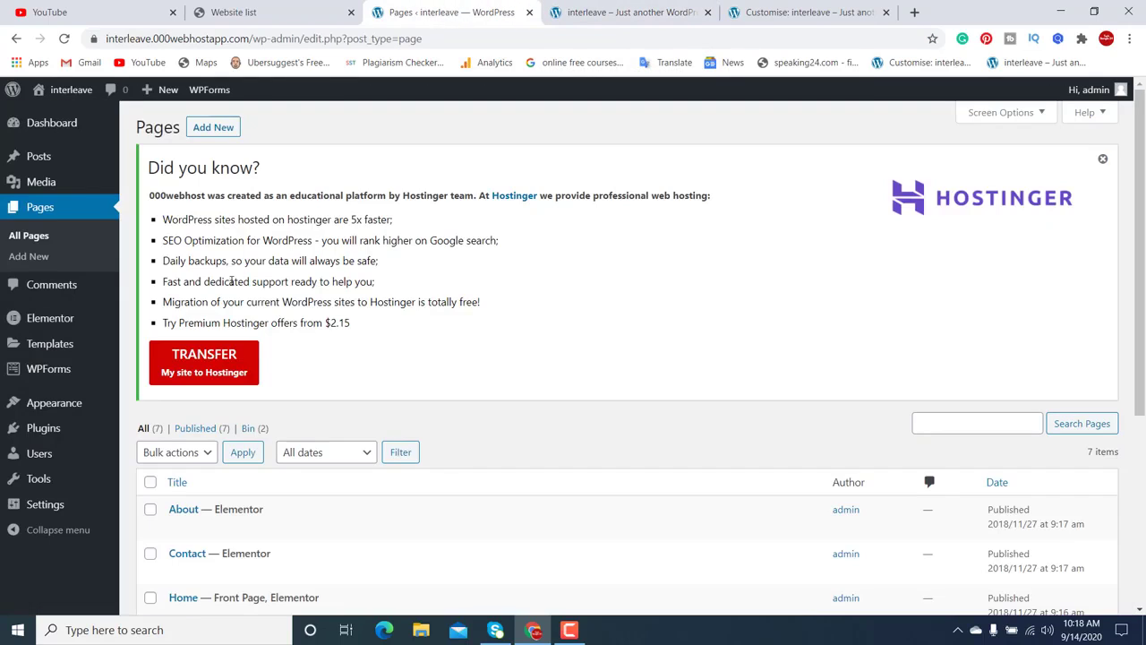
{"action": "left_click", "coordinate": [616, 12]}
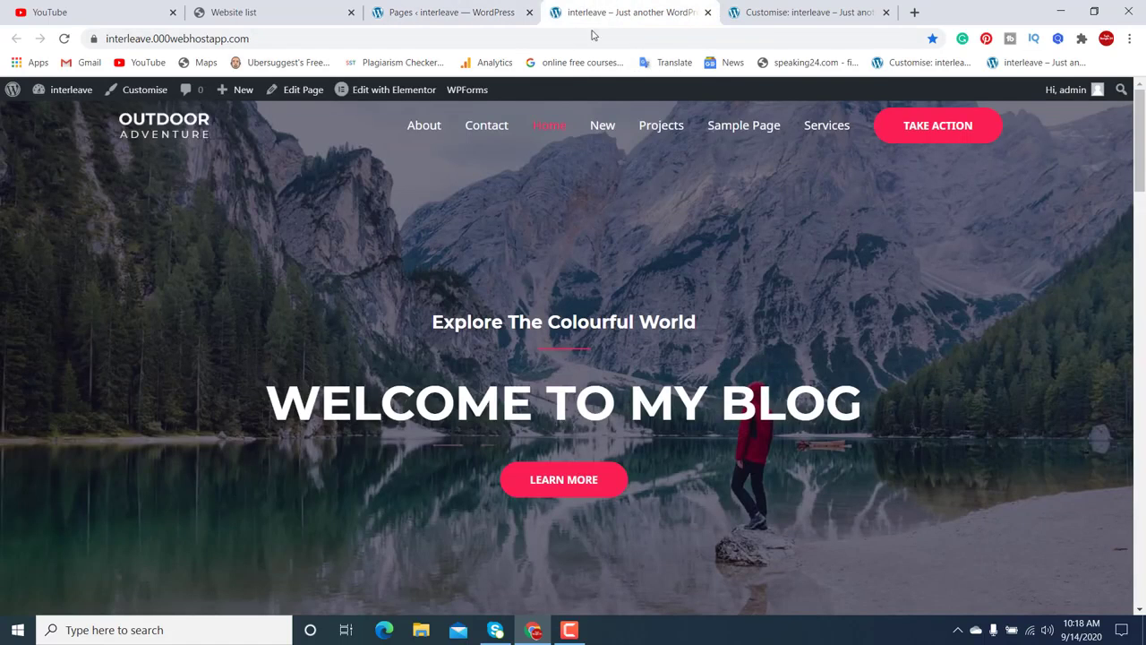
Create a new menu named Home in the customiser and assign it to the Primary Menu location
{"action": "left_click", "coordinate": [761, 12]}
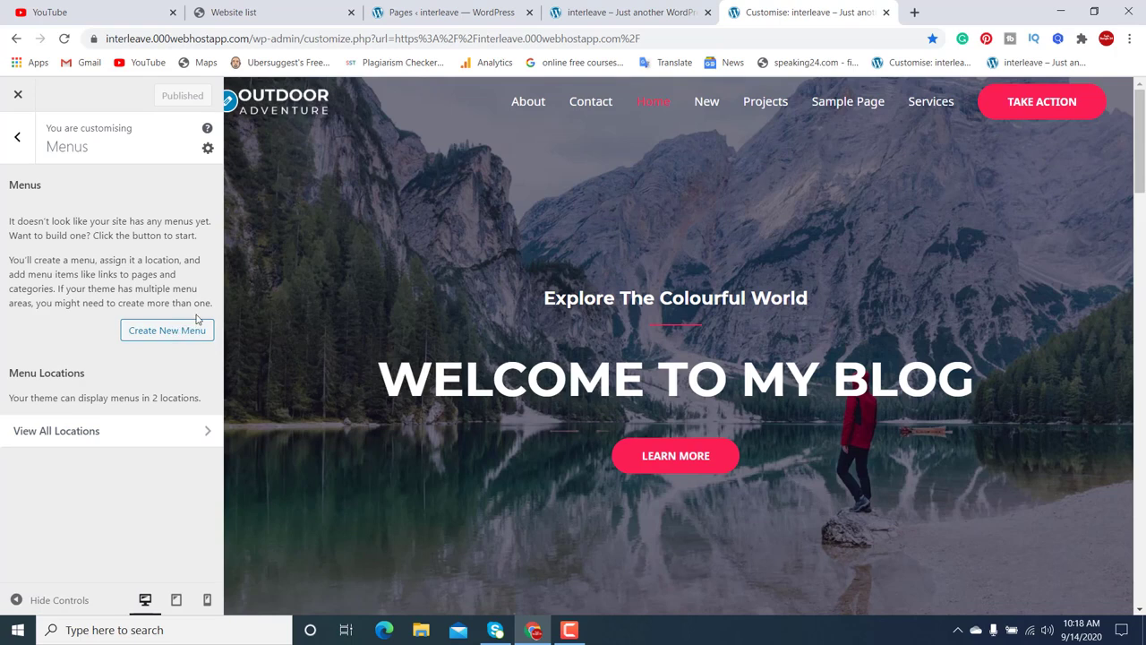
{"action": "left_click", "coordinate": [172, 332]}
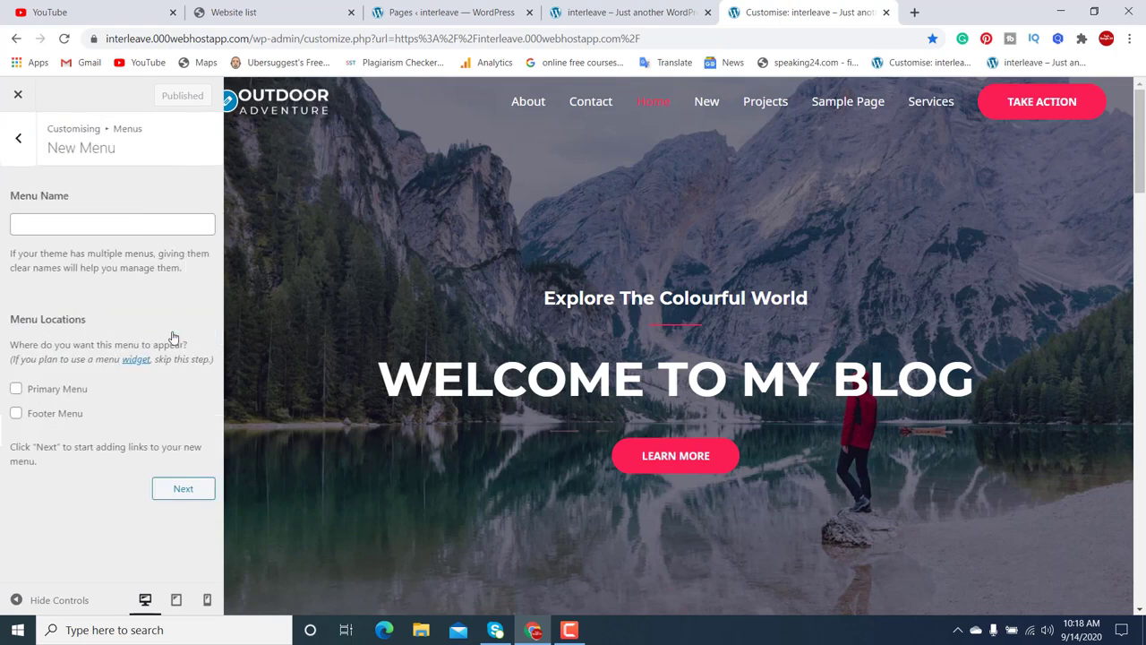
{"action": "left_click", "coordinate": [60, 216]}
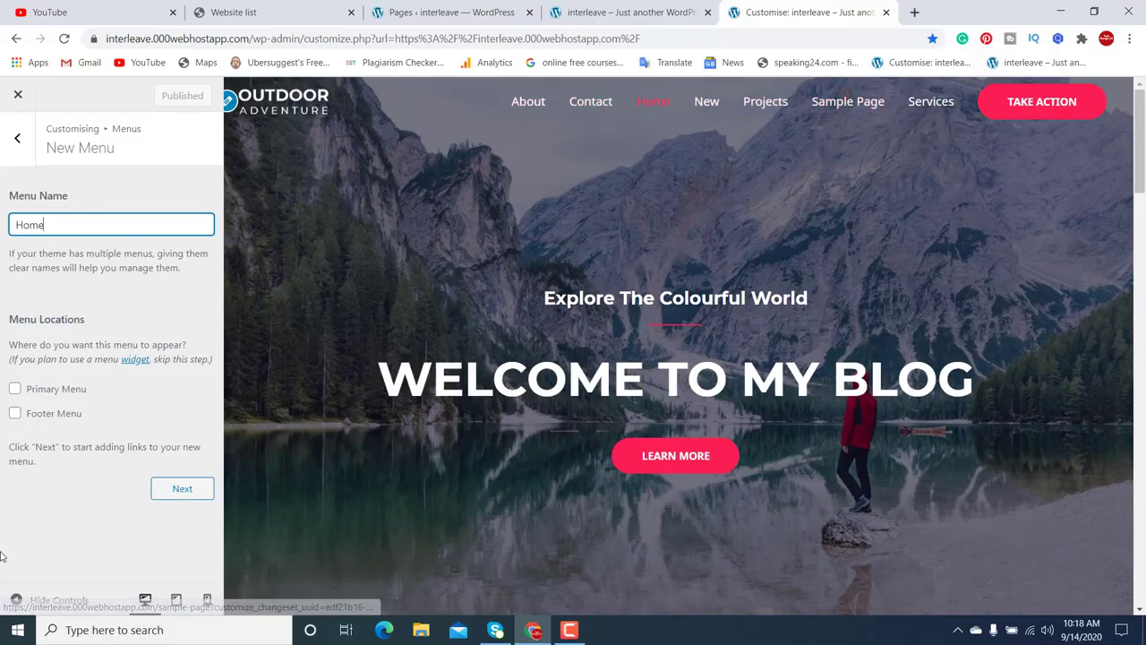
{"action": "left_click", "coordinate": [15, 390]}
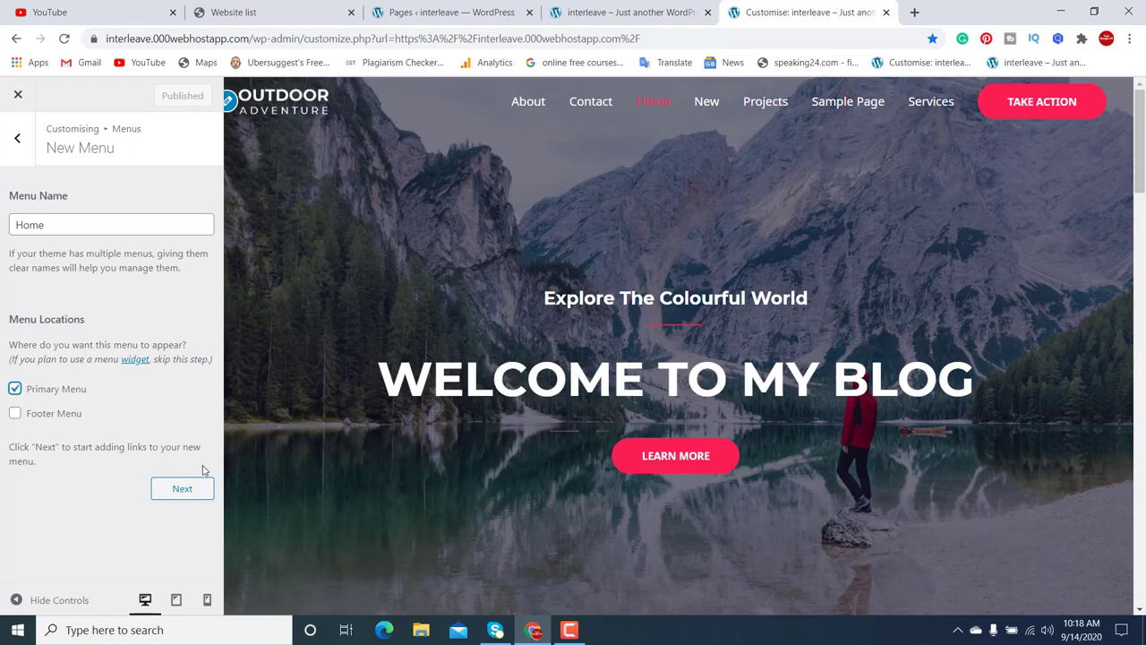
{"action": "left_click", "coordinate": [181, 490]}
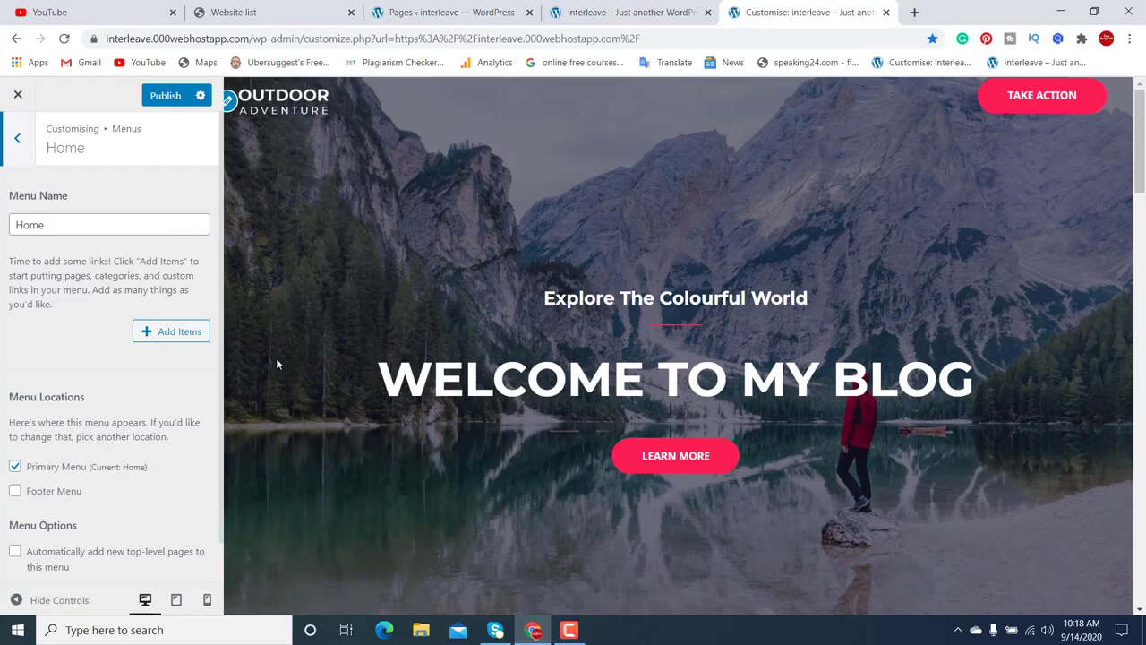
Review the pages available for the Home menu, the site's page list in the admin and the live navigation
{"action": "left_click", "coordinate": [149, 333]}
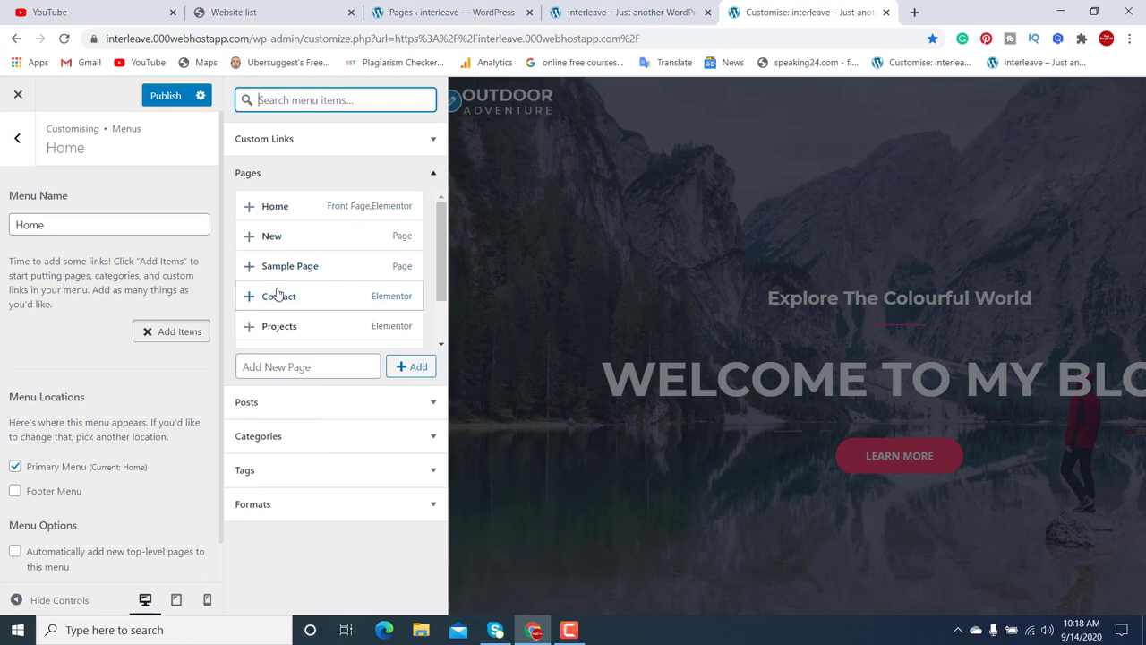
{"action": "left_click", "coordinate": [422, 12]}
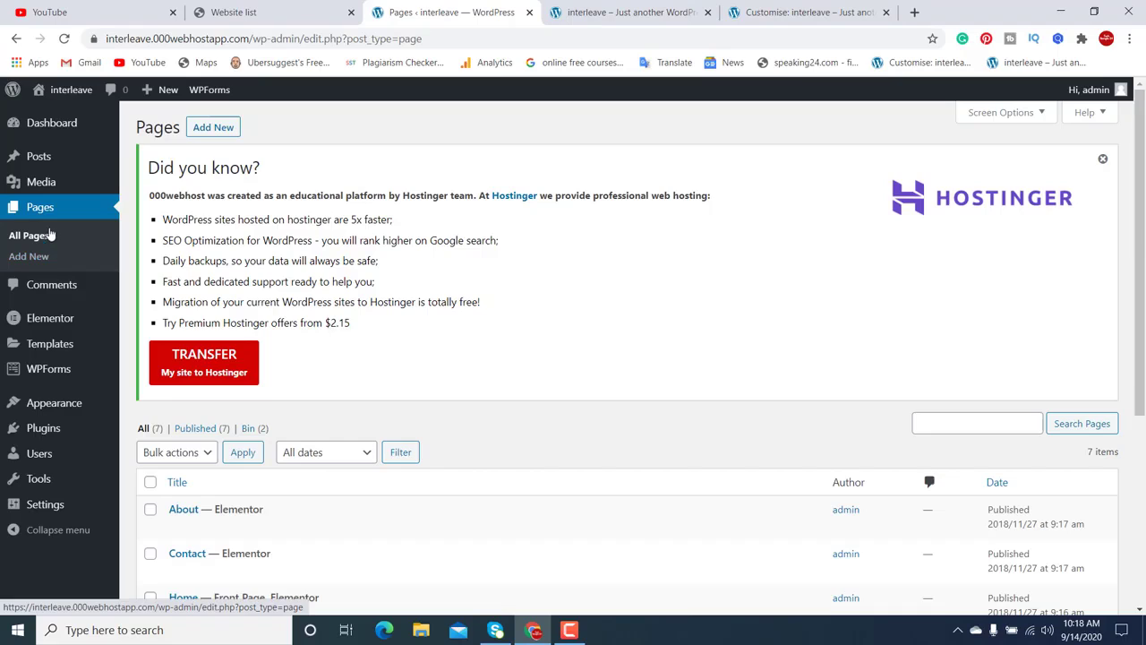
{"action": "mouse_move", "coordinate": [70, 186]}
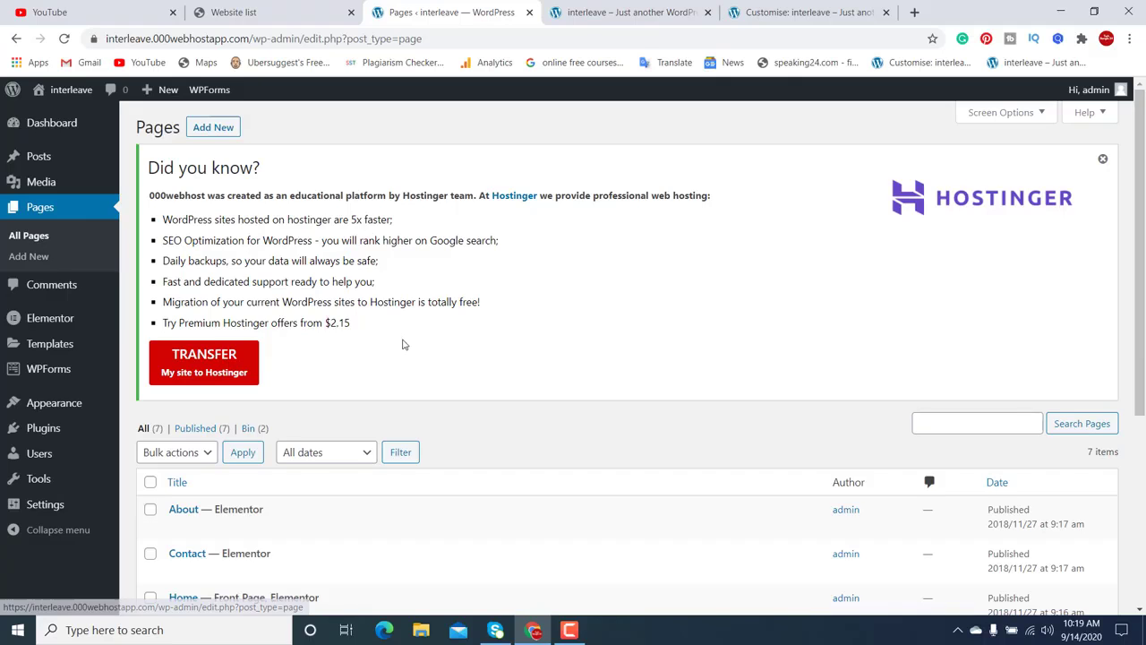
{"action": "scroll", "coordinate": [402, 343], "scroll_direction": "down", "scroll_amount": 2}
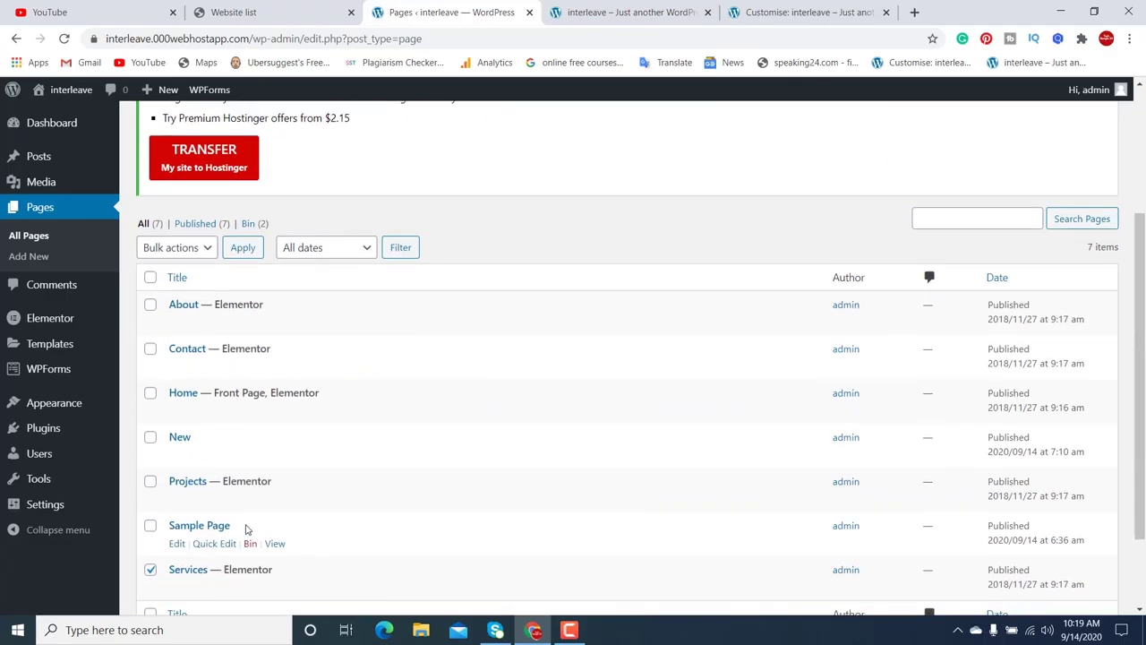
{"action": "left_click", "coordinate": [570, 11]}
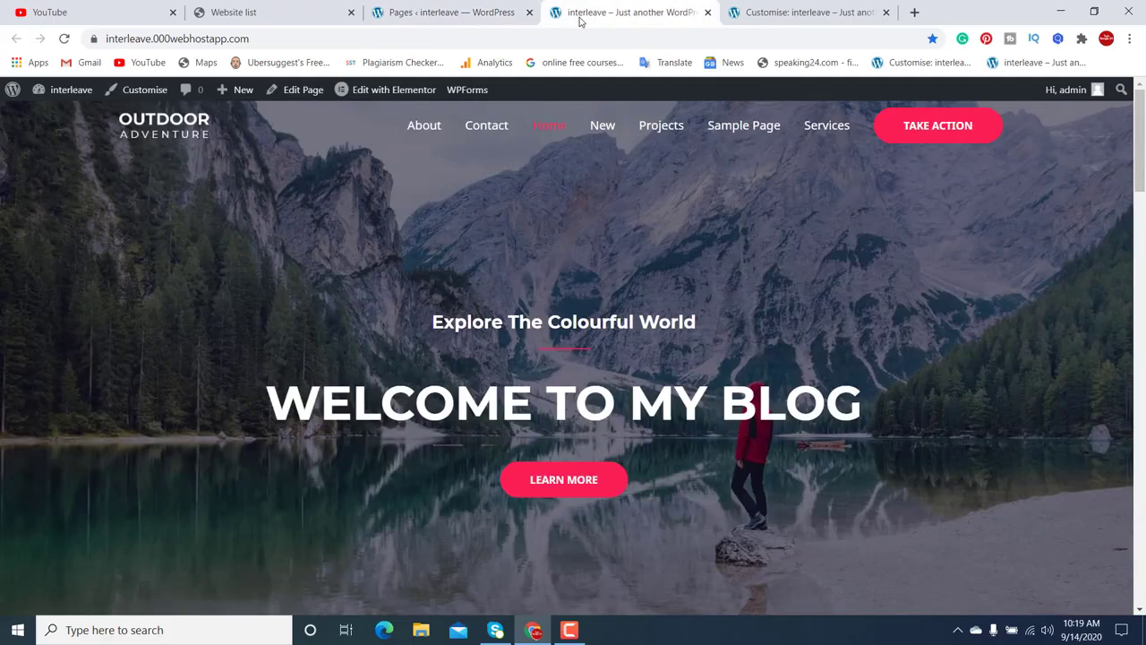
Add the pages Sample Page, Contact and Projects to the Home menu and publish it
{"action": "left_click", "coordinate": [846, 12]}
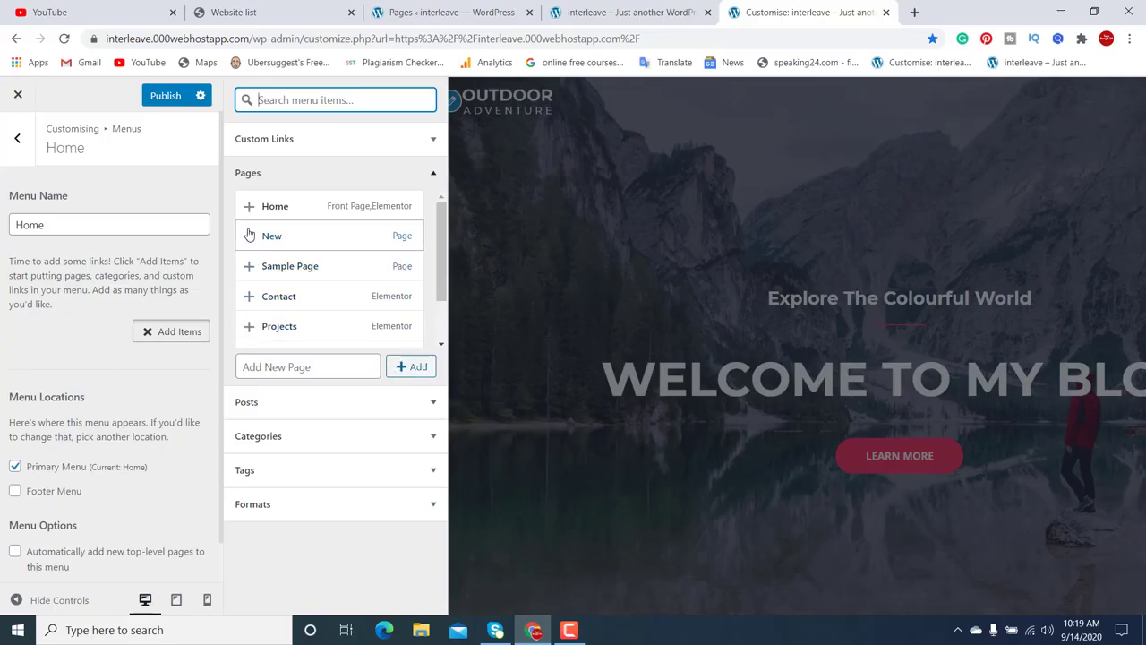
{"action": "left_click", "coordinate": [250, 266]}
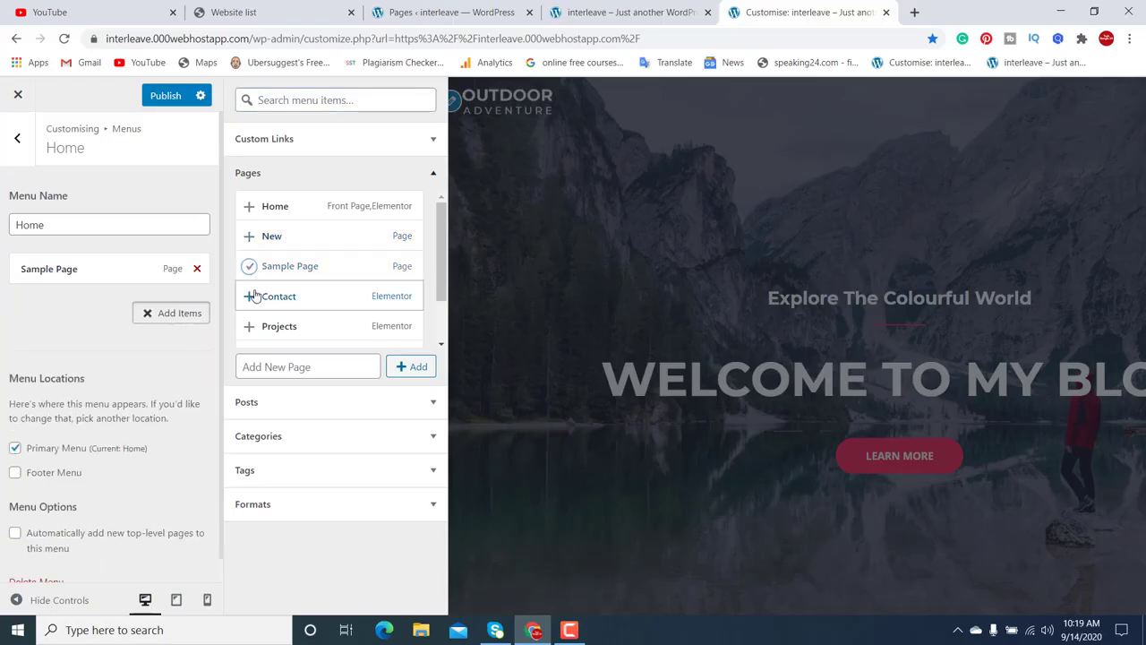
{"action": "left_click", "coordinate": [250, 298]}
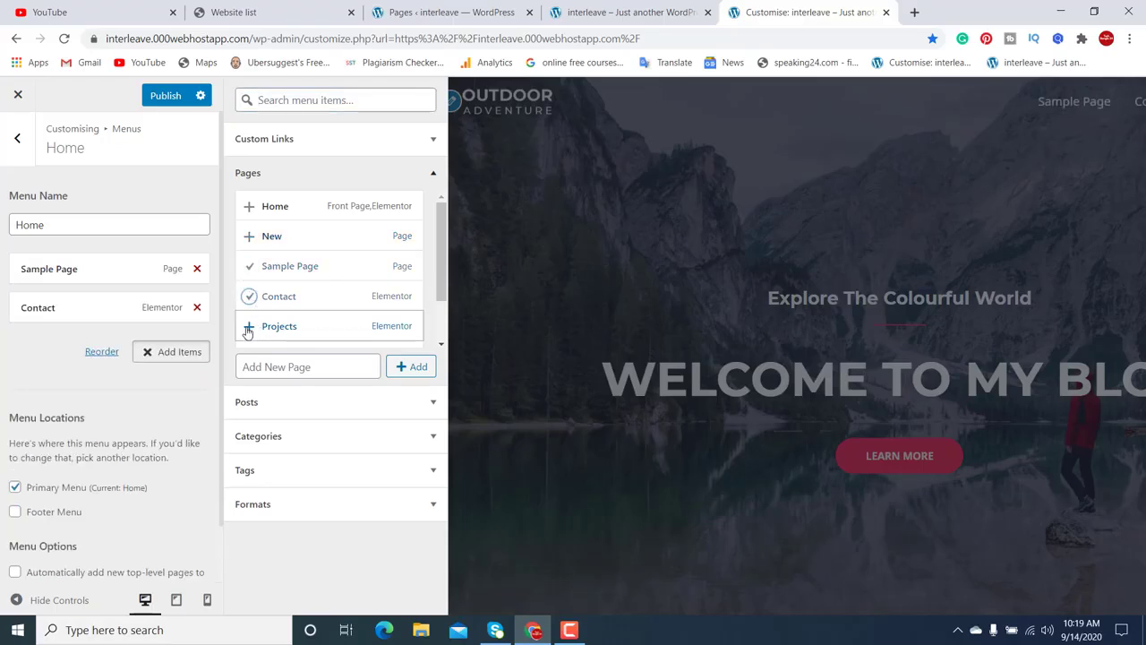
{"action": "left_click", "coordinate": [250, 325]}
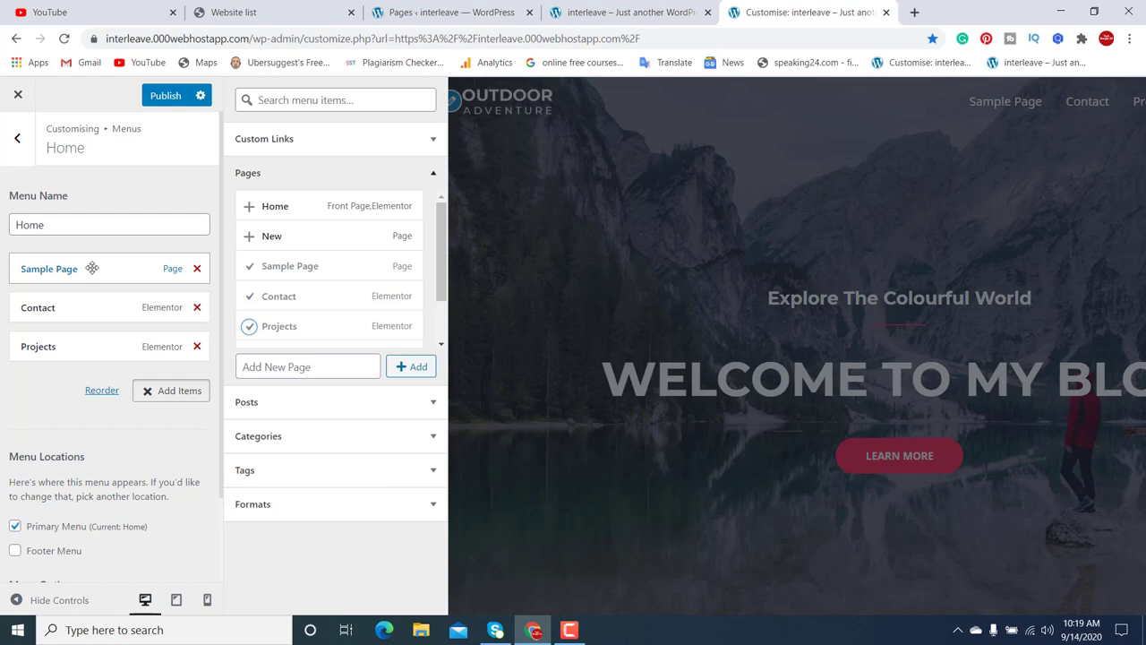
{"action": "left_click", "coordinate": [165, 98]}
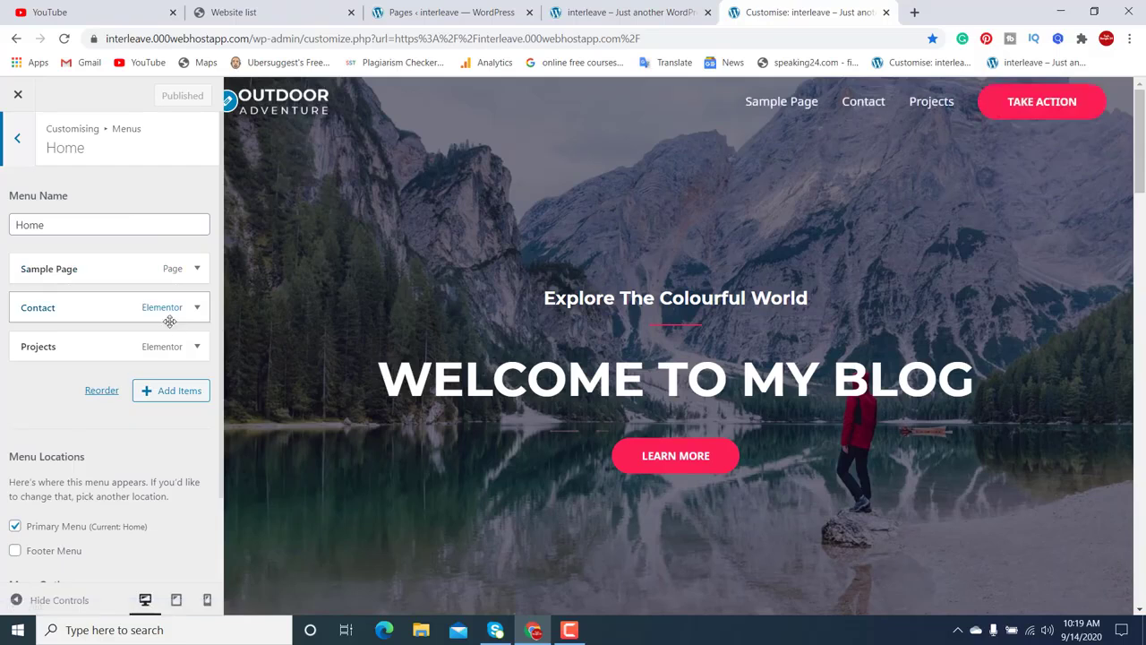
Add the Home page as the menu's first item, move Sample Page to the end and publish the menu
{"action": "left_click", "coordinate": [166, 391]}
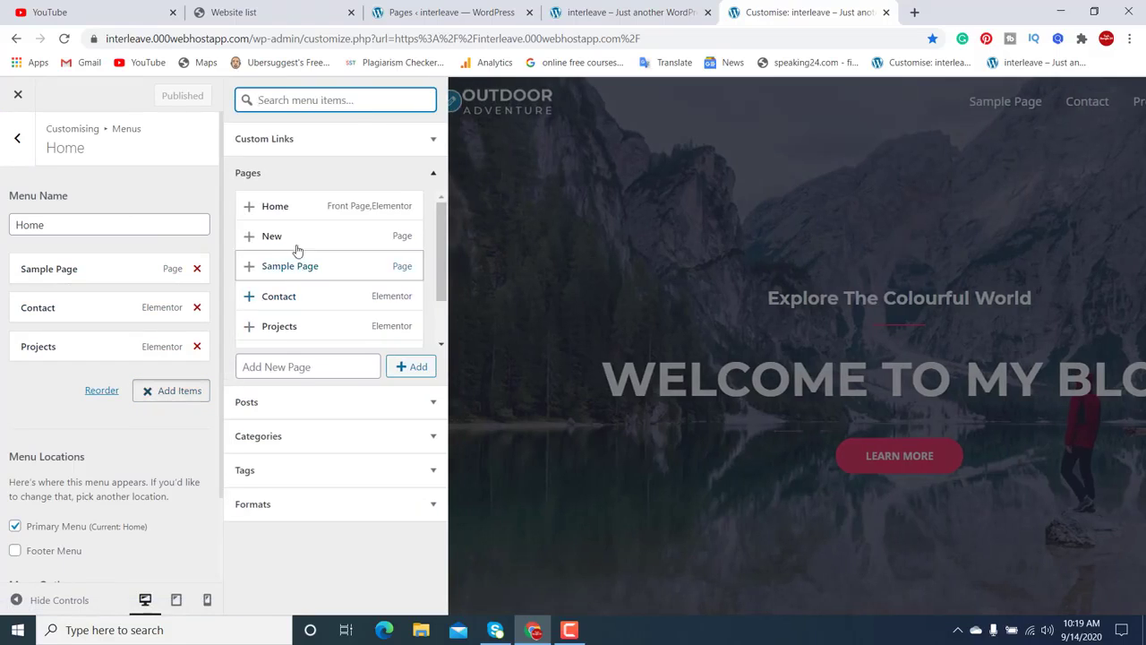
{"action": "left_click", "coordinate": [251, 208]}
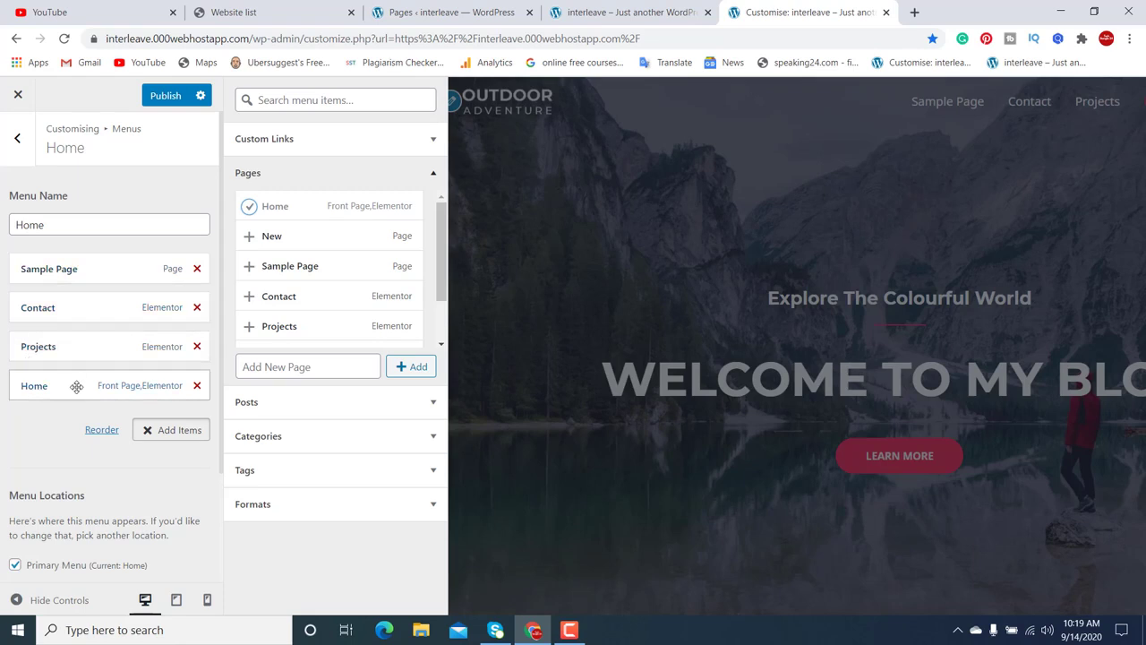
{"action": "left_click_drag", "start_coordinate": [77, 386], "coordinate": [79, 264]}
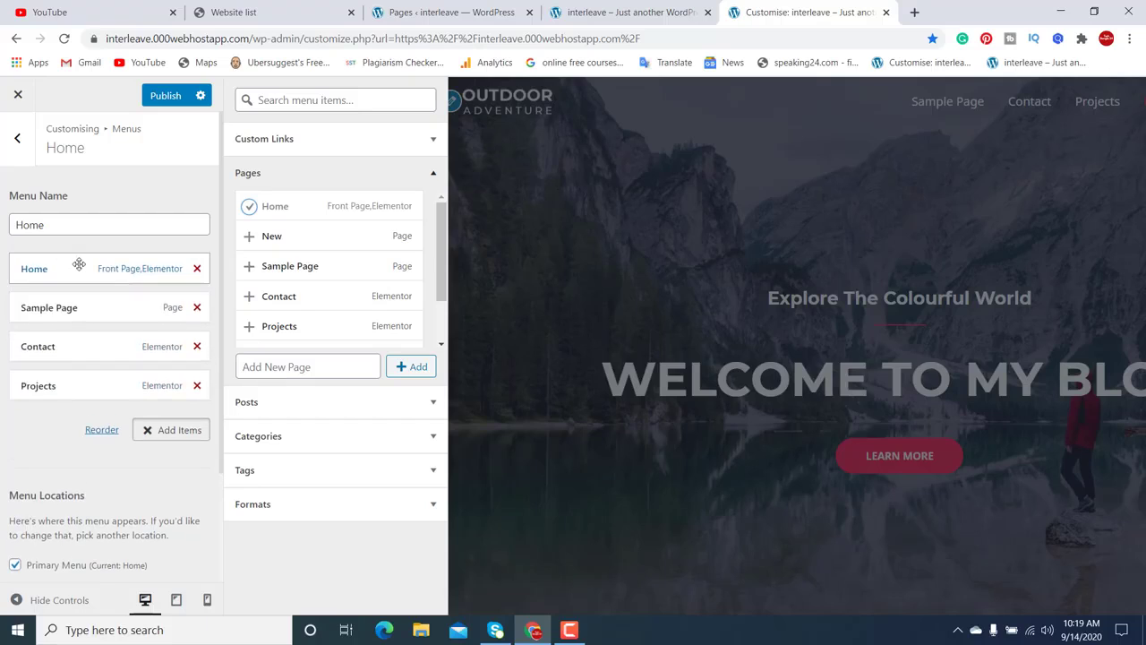
{"action": "left_click_drag", "start_coordinate": [71, 309], "coordinate": [77, 383]}
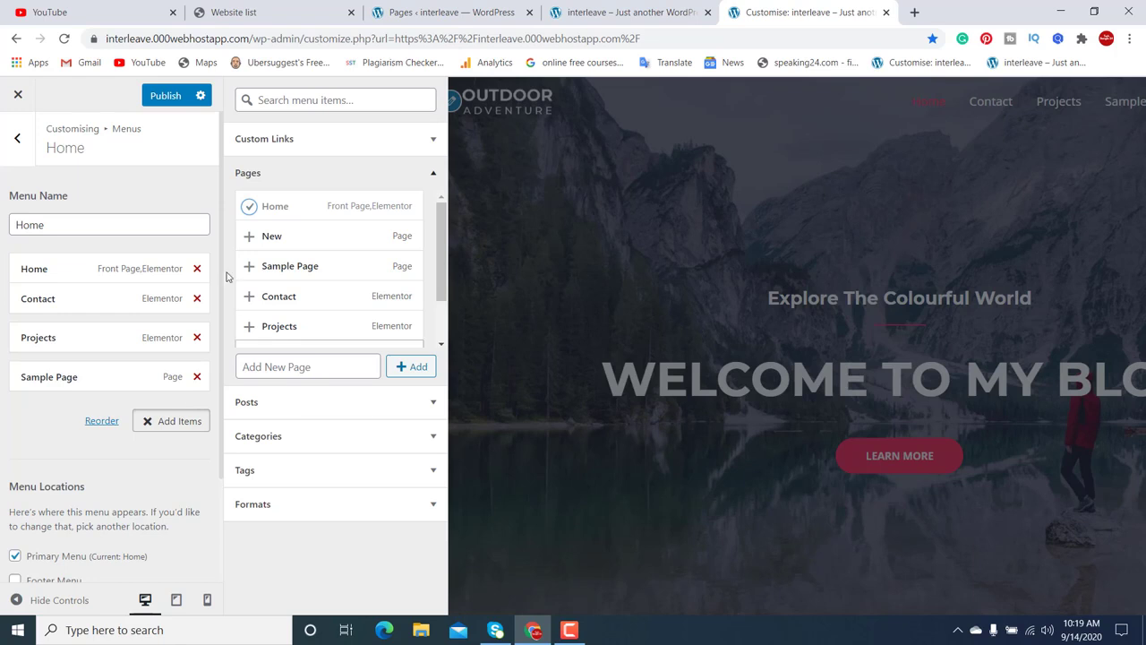
{"action": "left_click", "coordinate": [178, 105]}
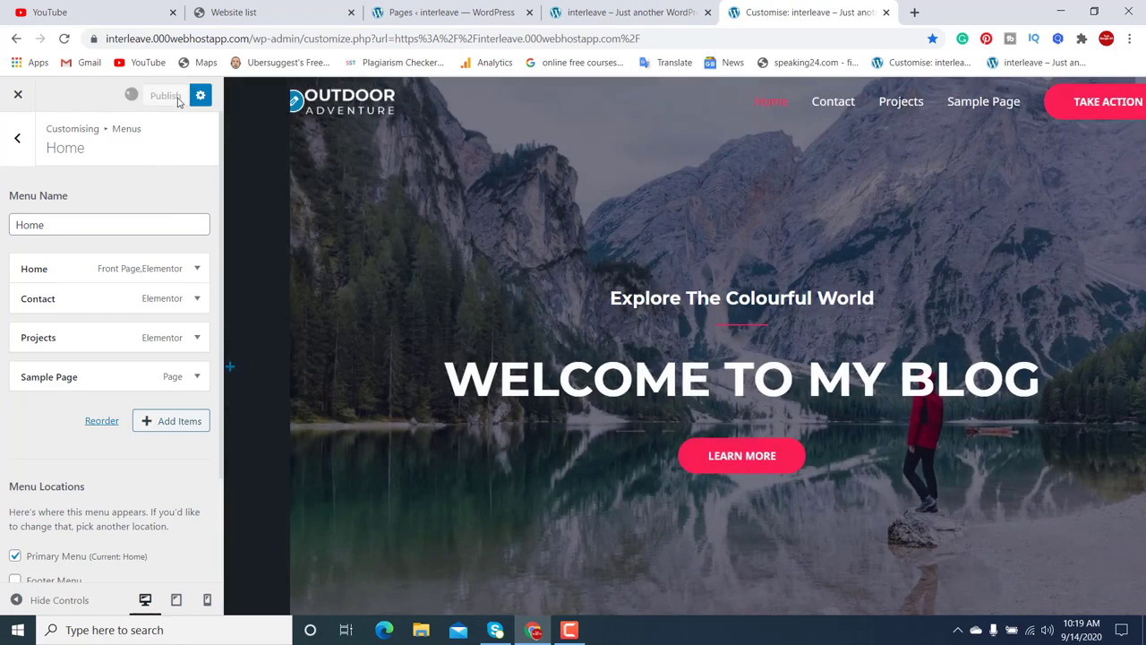
Reload the live site and compare its navigation with the Home menu in the customiser
{"action": "left_click", "coordinate": [638, 12]}
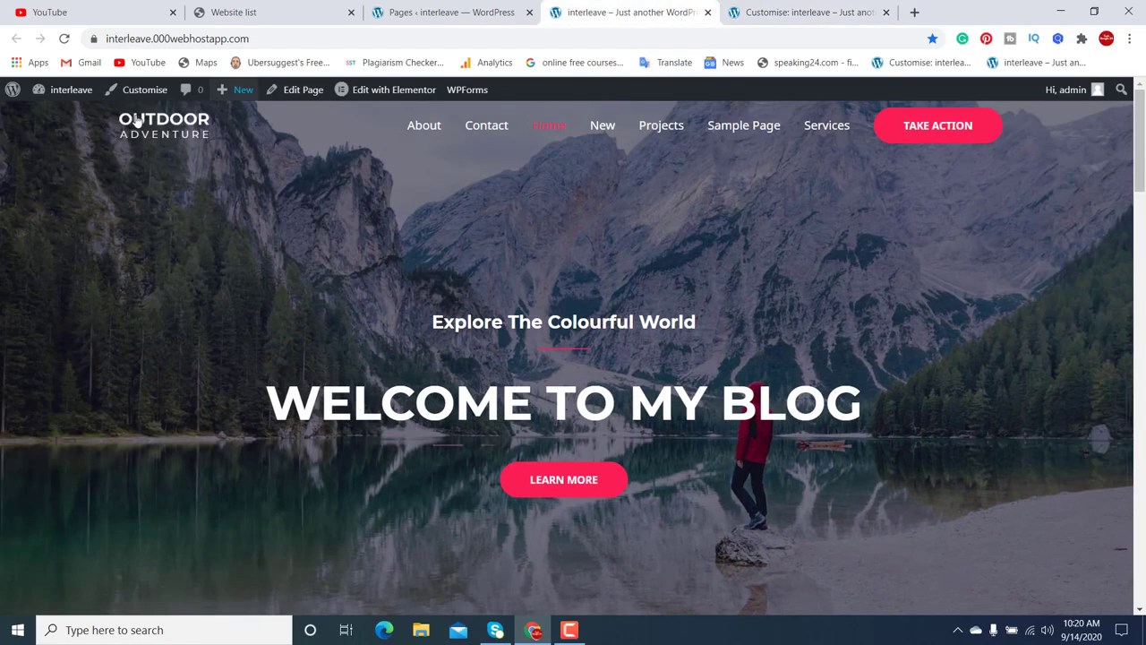
{"action": "left_click", "coordinate": [64, 39]}
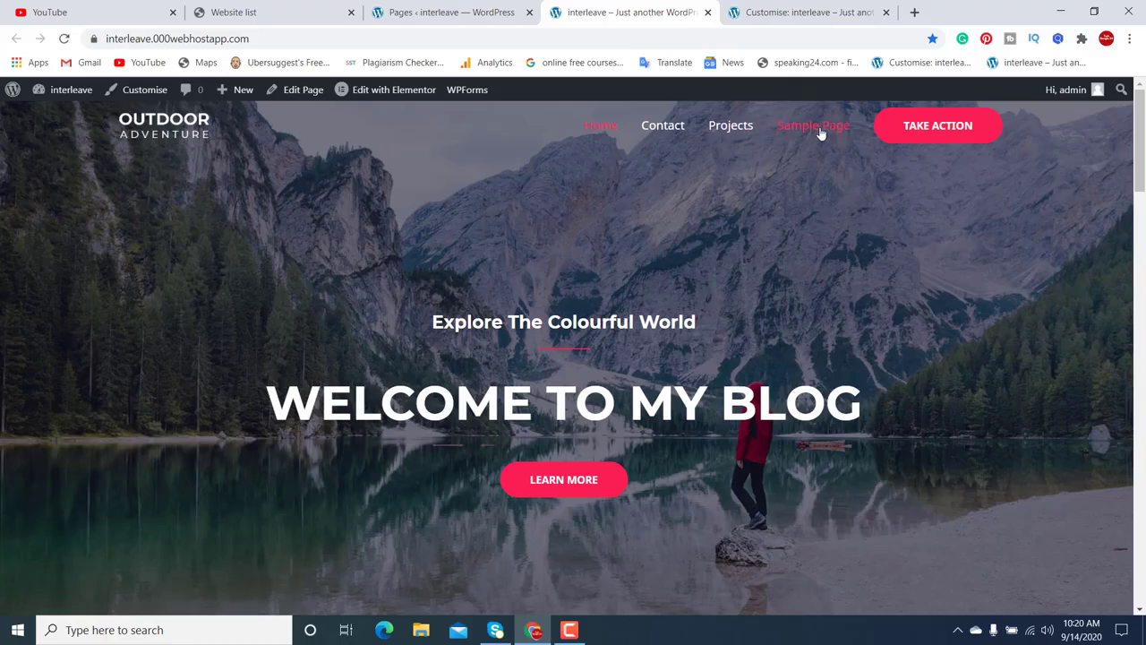
{"action": "left_click", "coordinate": [757, 13]}
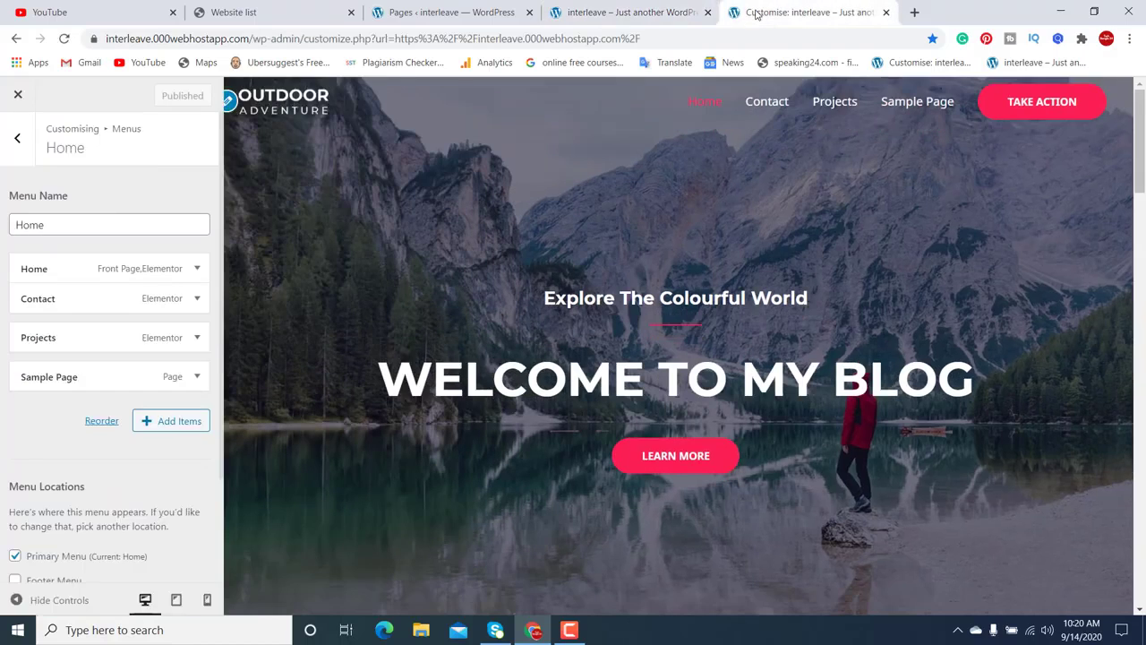
{"action": "left_click", "coordinate": [658, 13]}
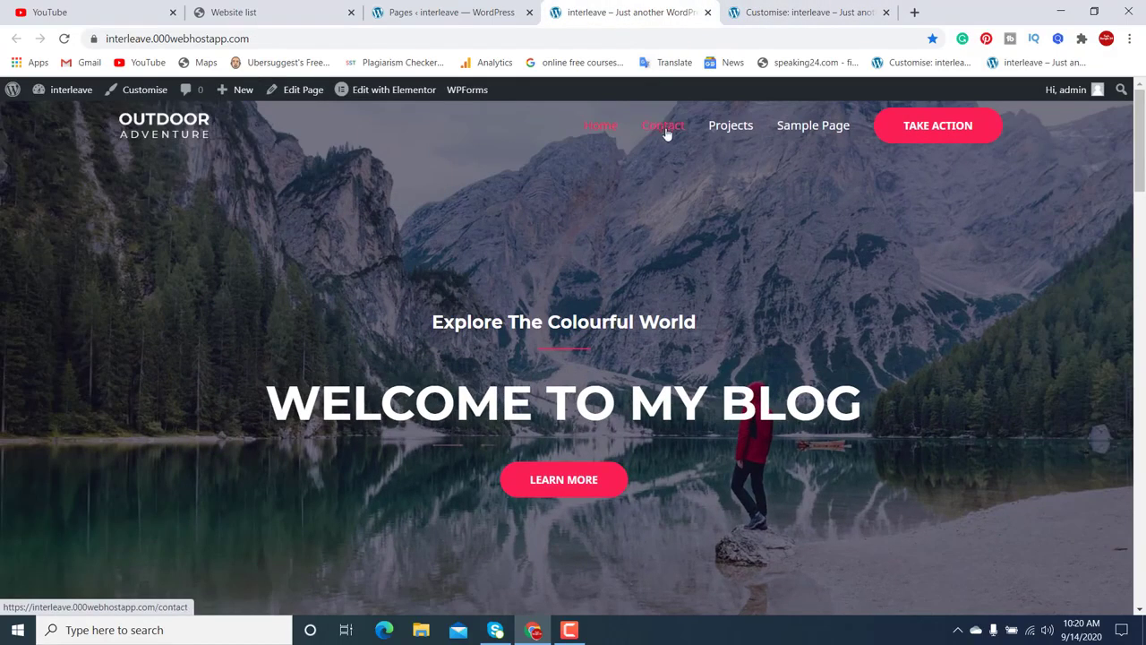
Nest Projects and Sample Page as sub-items under Contact in the customiser's Home menu and check the Contact dropdown in the preview
{"action": "left_click", "coordinate": [771, 14]}
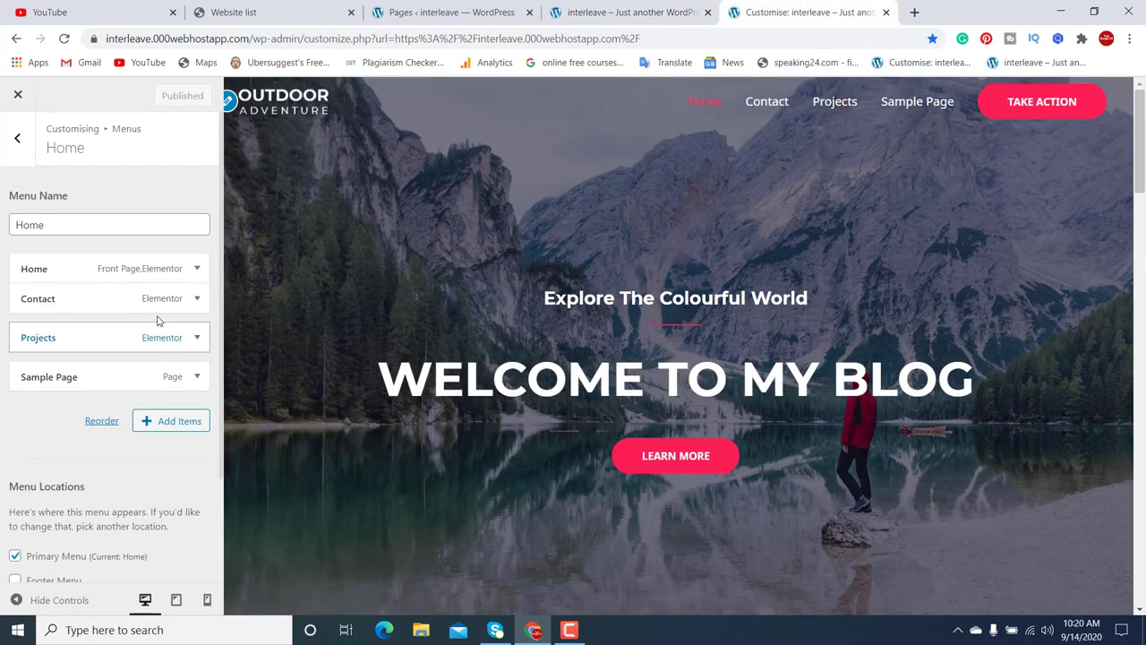
{"action": "left_click", "coordinate": [68, 300]}
{"action": "left_click", "coordinate": [80, 302]}
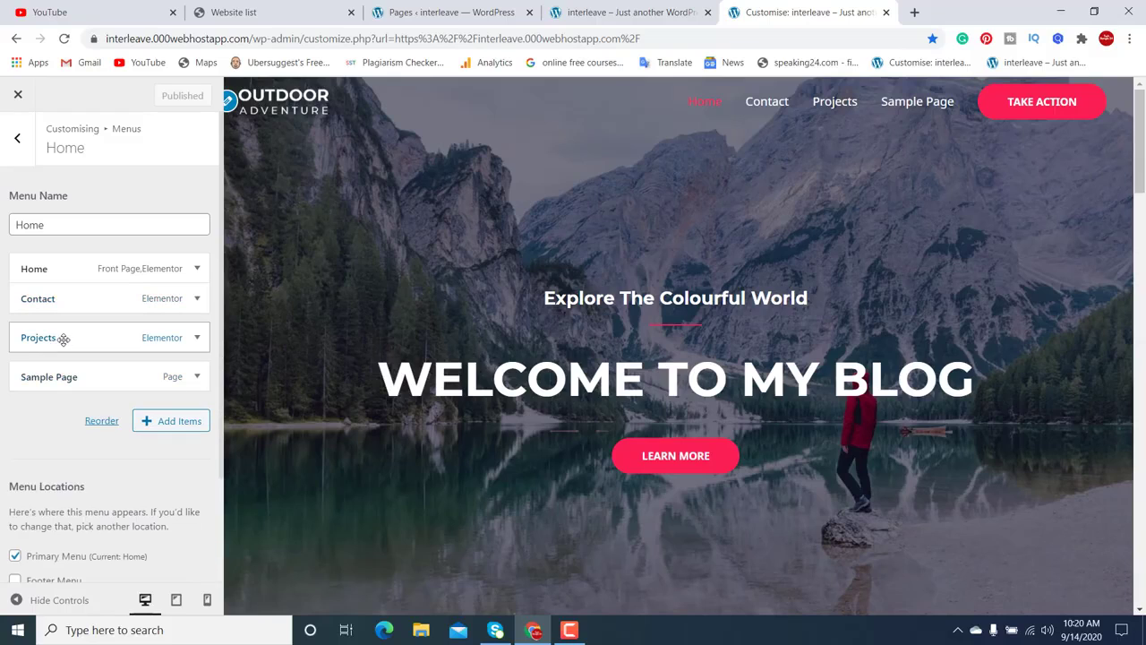
{"action": "left_click_drag", "start_coordinate": [63, 339], "coordinate": [84, 331]}
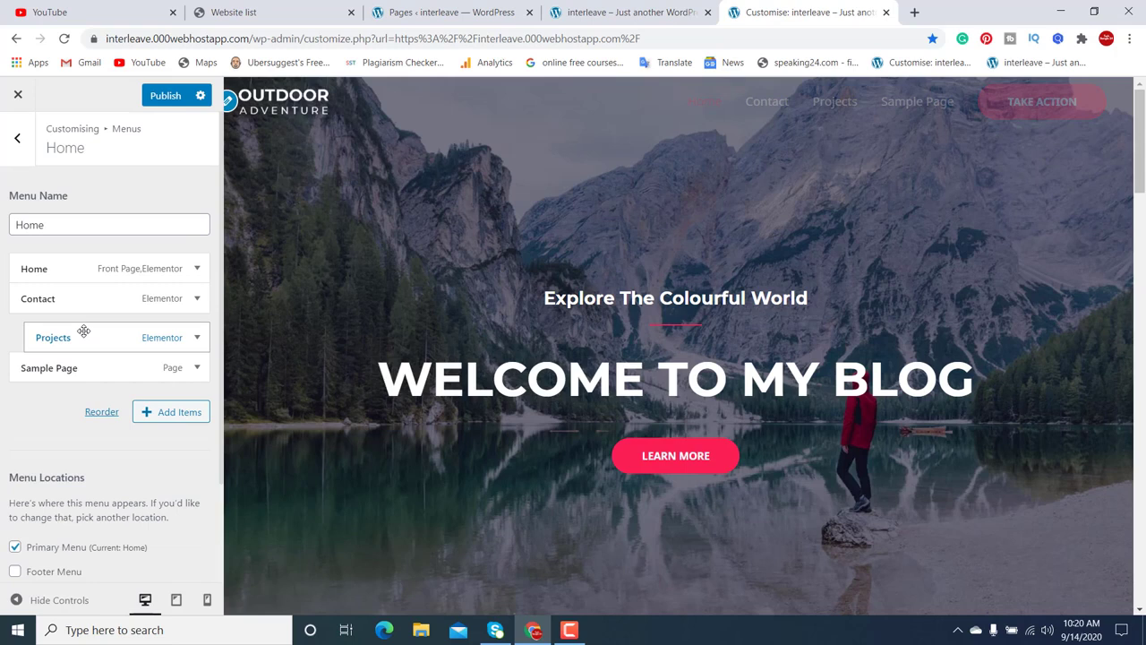
{"action": "mouse_move", "coordinate": [850, 102]}
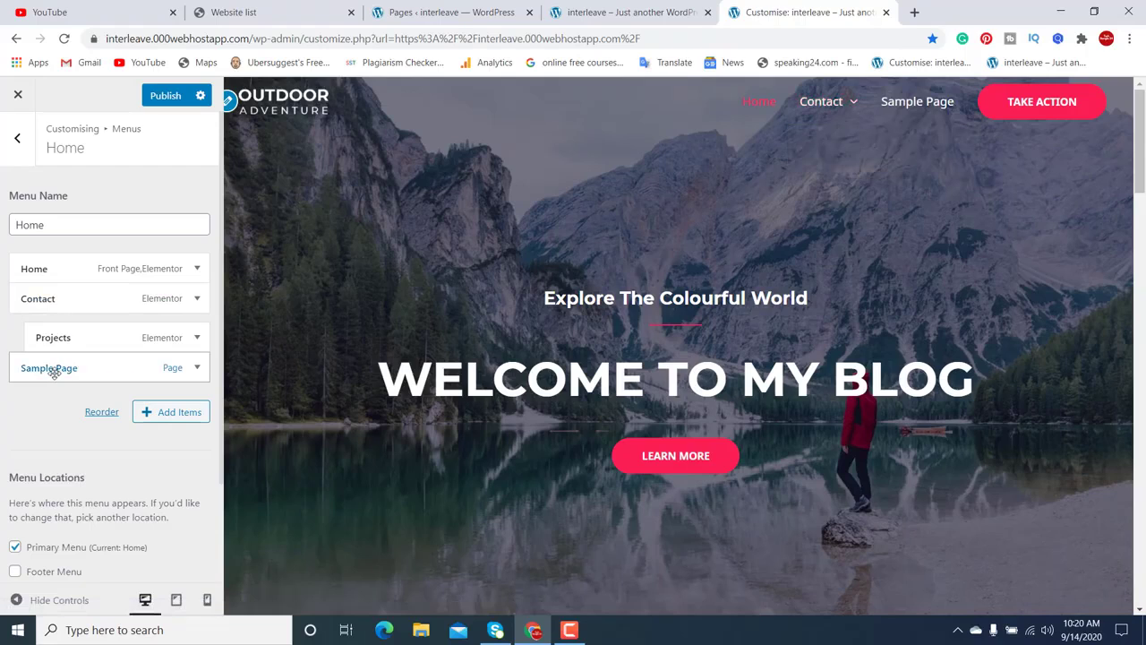
{"action": "left_click_drag", "start_coordinate": [54, 373], "coordinate": [72, 371]}
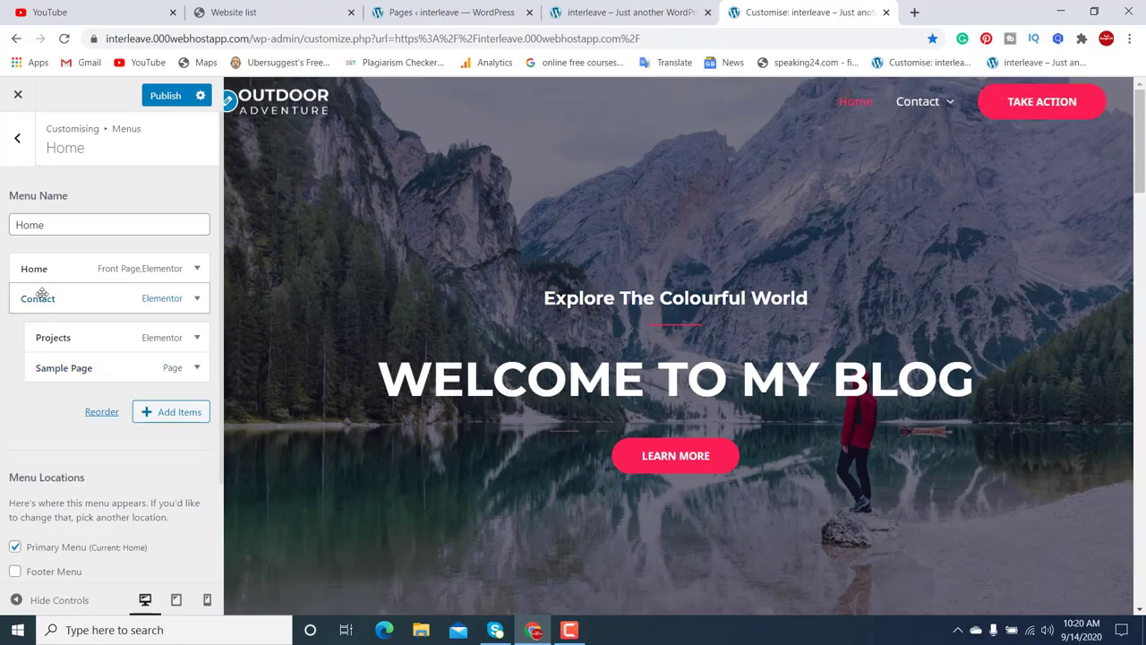
{"action": "mouse_move", "coordinate": [951, 112]}
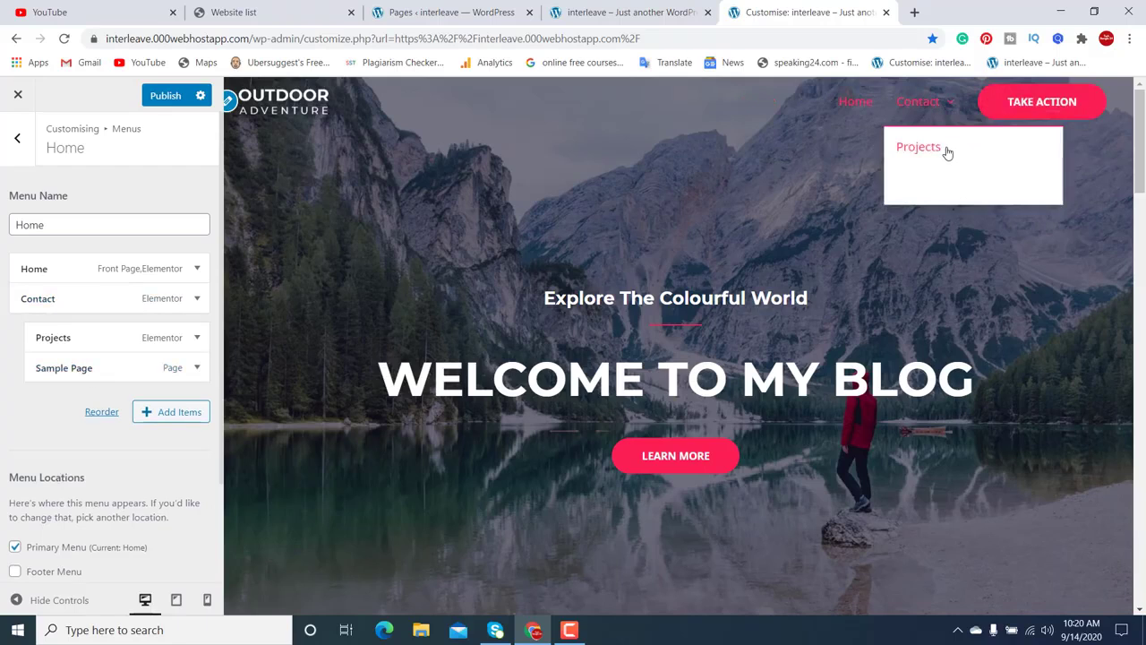